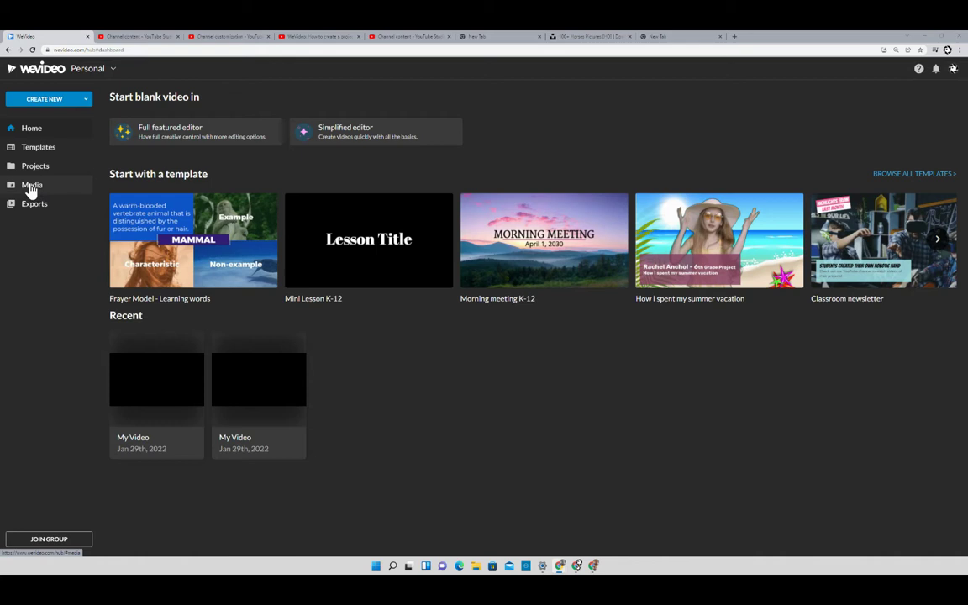
# Step: Go to the Media library and open the Import media dialog
pyautogui.click(33, 188)
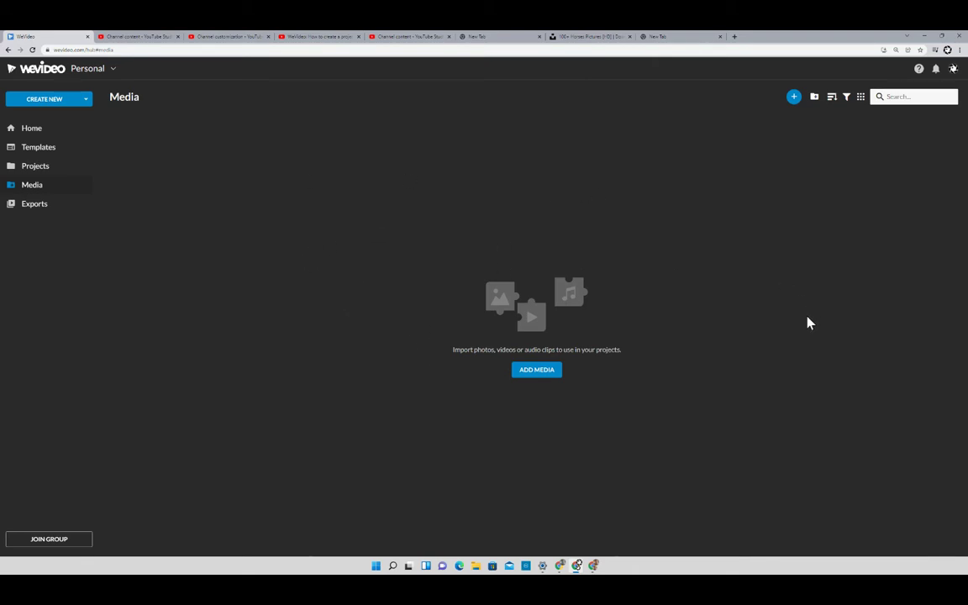
pyautogui.click(794, 101)
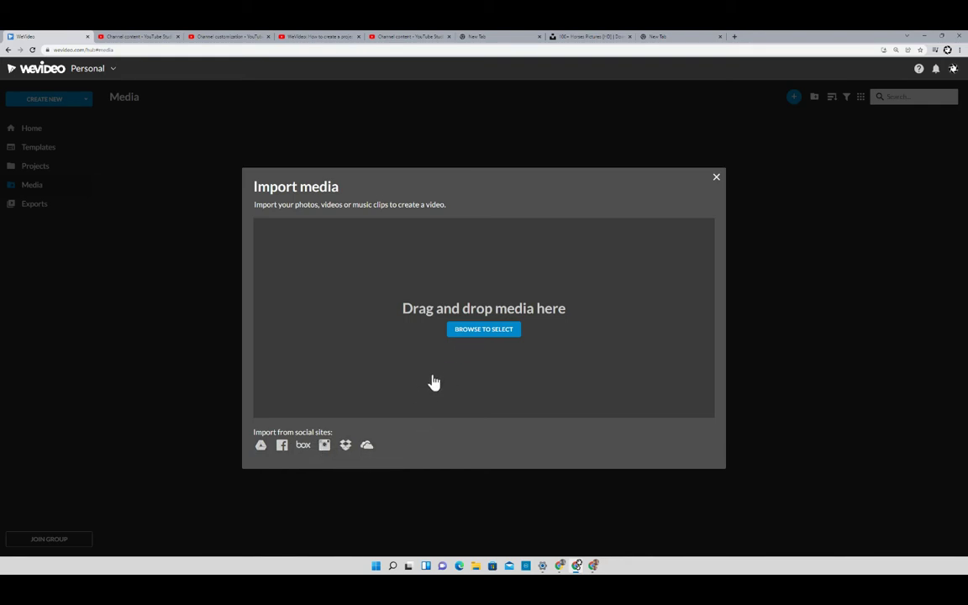
# Step: Import both horse JPGs from Downloads, then close the finished import status window
pyautogui.click(476, 331)
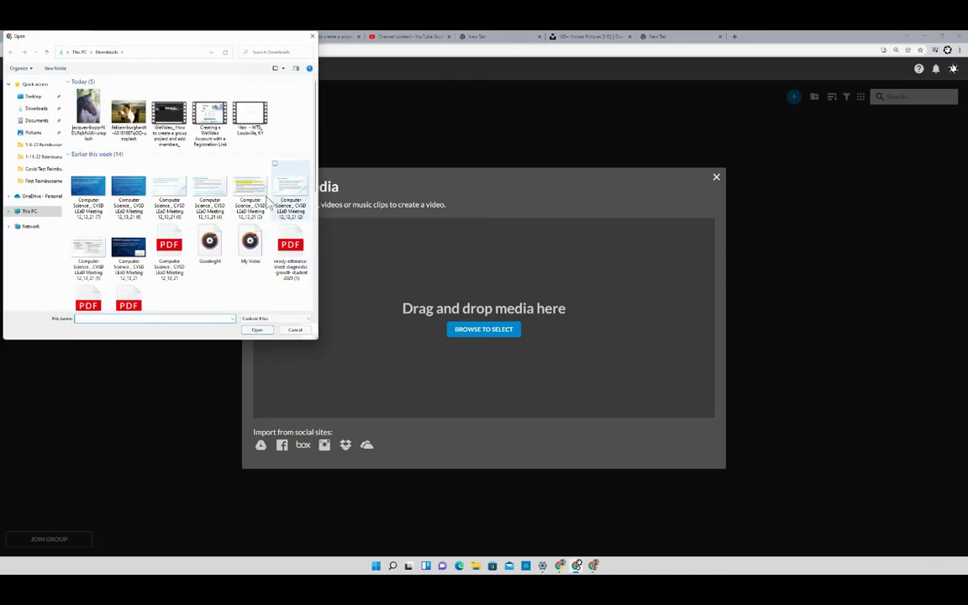
pyautogui.click(94, 111)
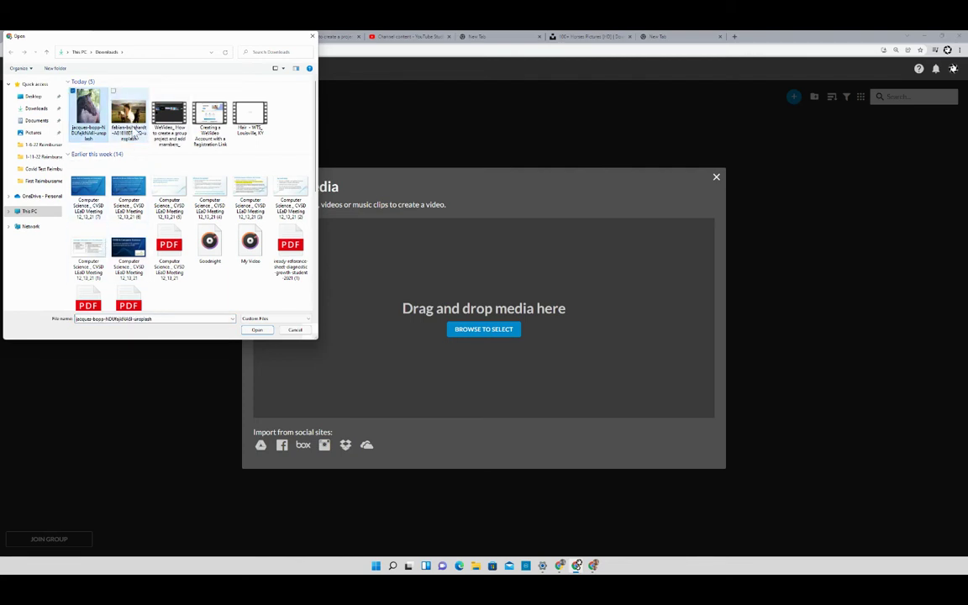
pyautogui.keyDown('ctrl'); pyautogui.click(128, 114); pyautogui.keyUp('ctrl')
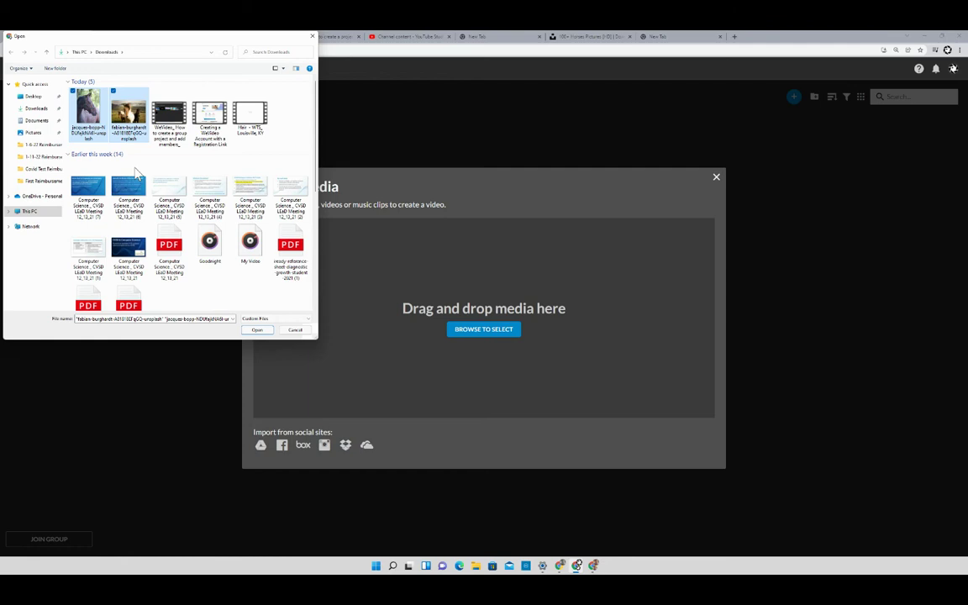
pyautogui.click(257, 330)
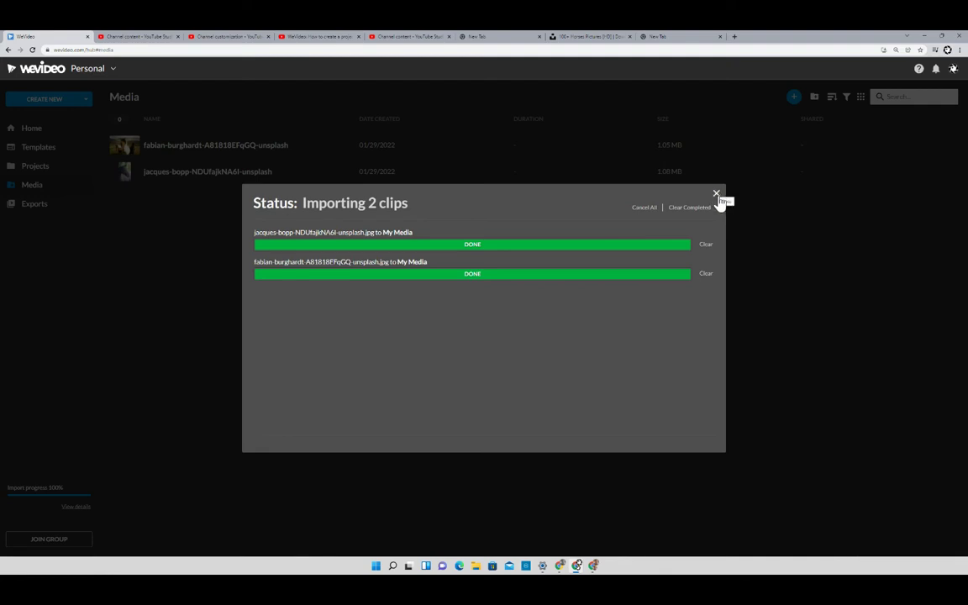
pyautogui.click(718, 198)
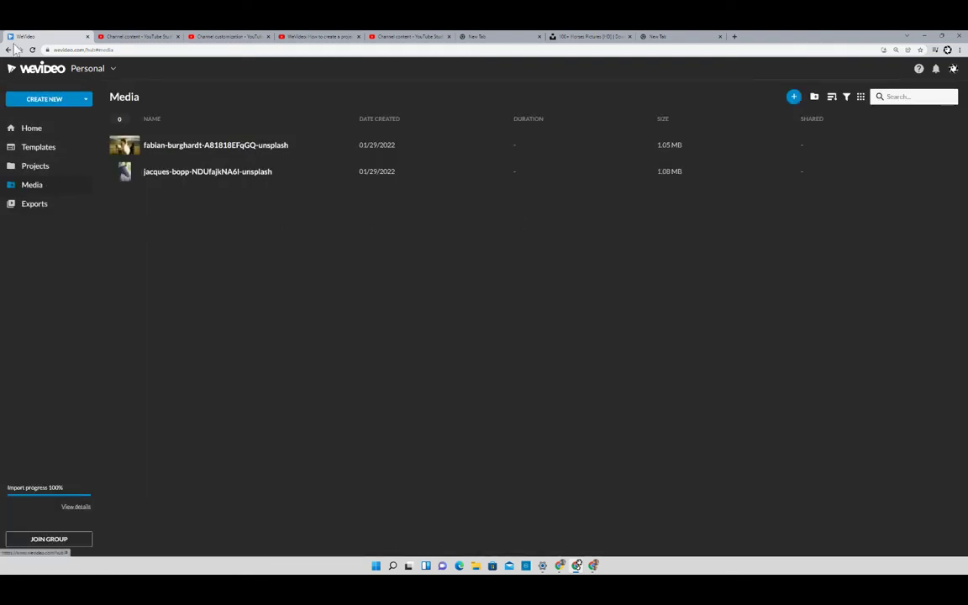
# Step: Check the first horse photo's options in Media, then return to the home dashboard
pyautogui.click(26, 67)
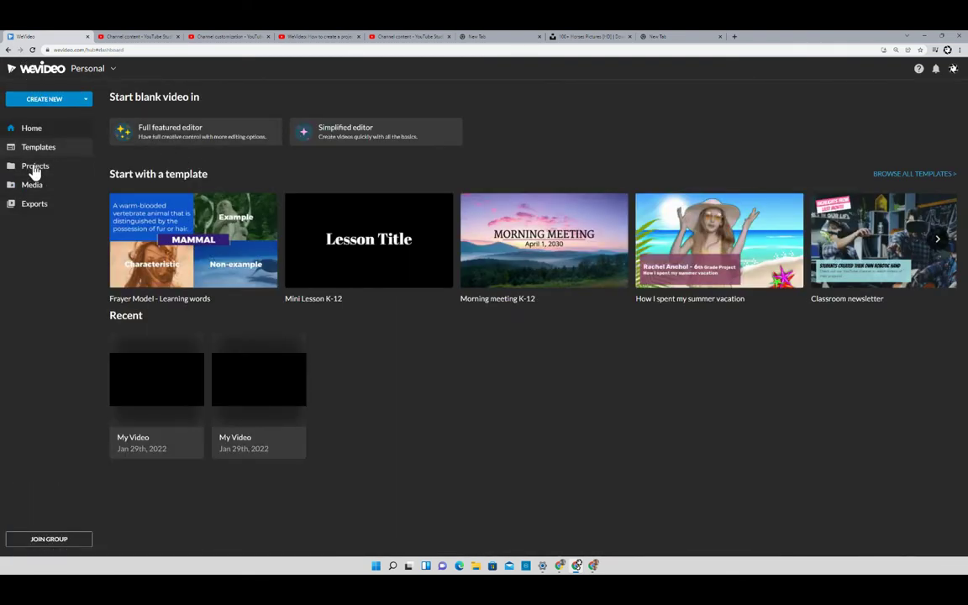
pyautogui.click(31, 186)
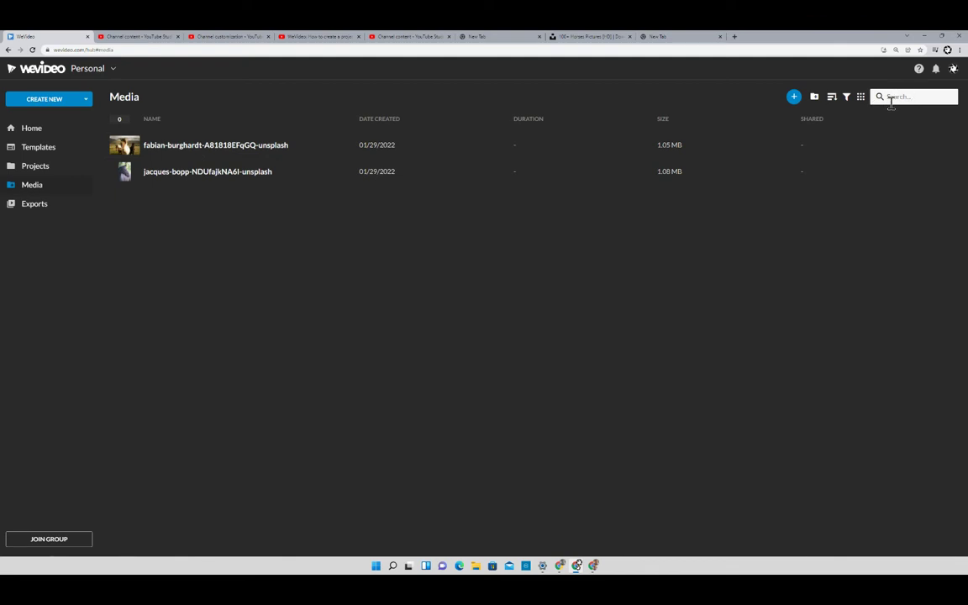
pyautogui.moveTo(215, 145)
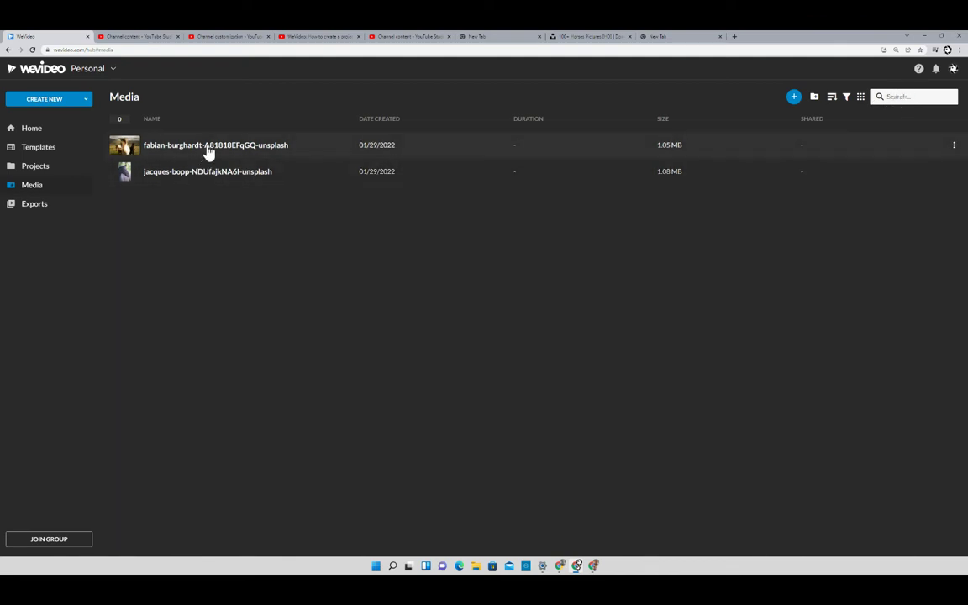
pyautogui.rightClick(187, 149)
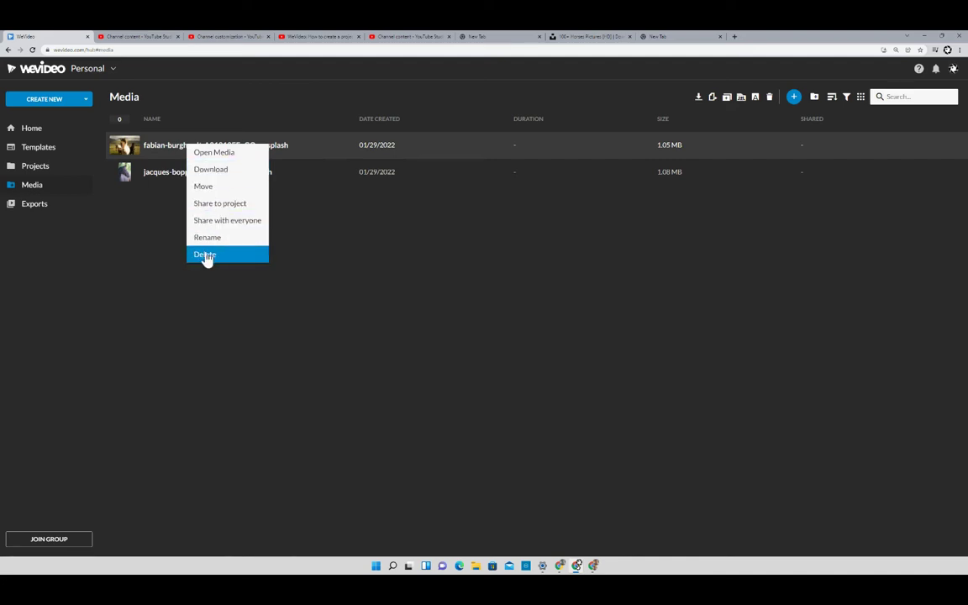
pyautogui.click(289, 237)
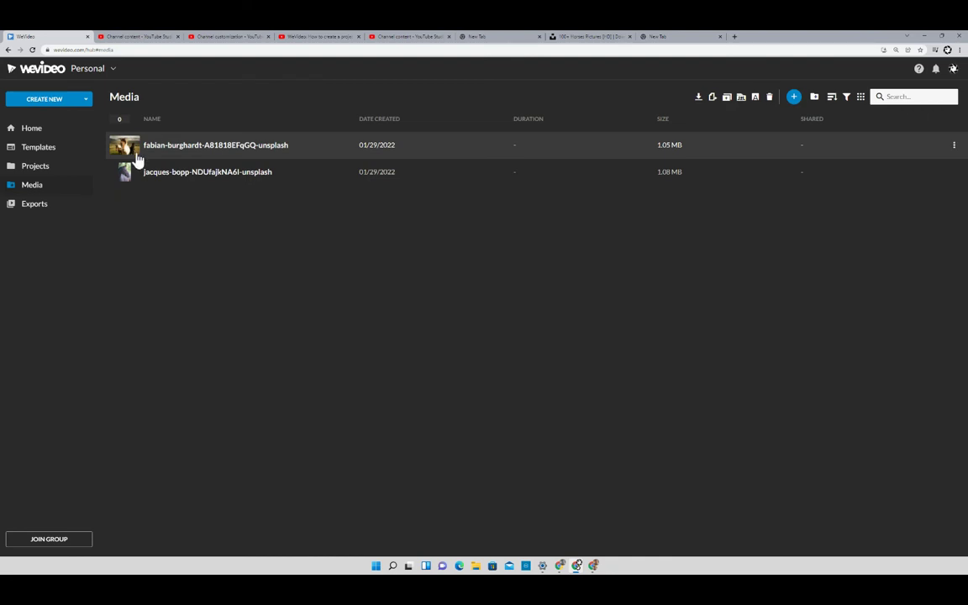
pyautogui.click(37, 74)
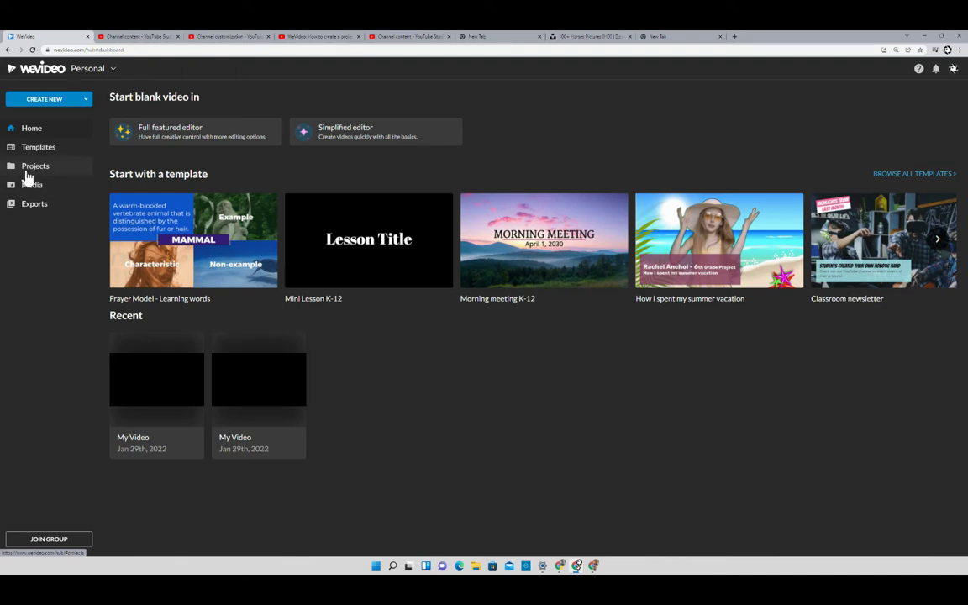
# Step: Open Test Project on its Project media tab
pyautogui.click(36, 174)
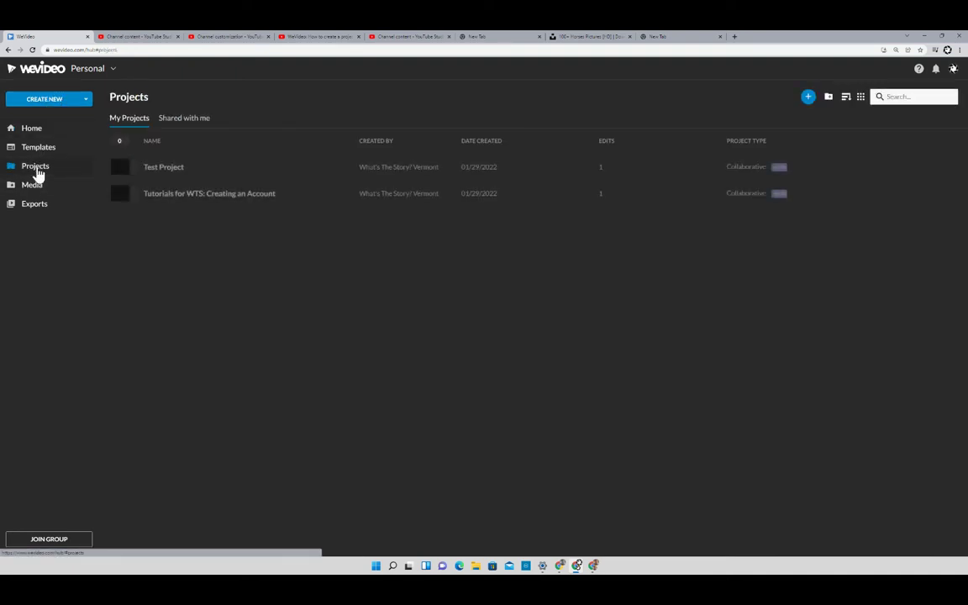
pyautogui.click(159, 169)
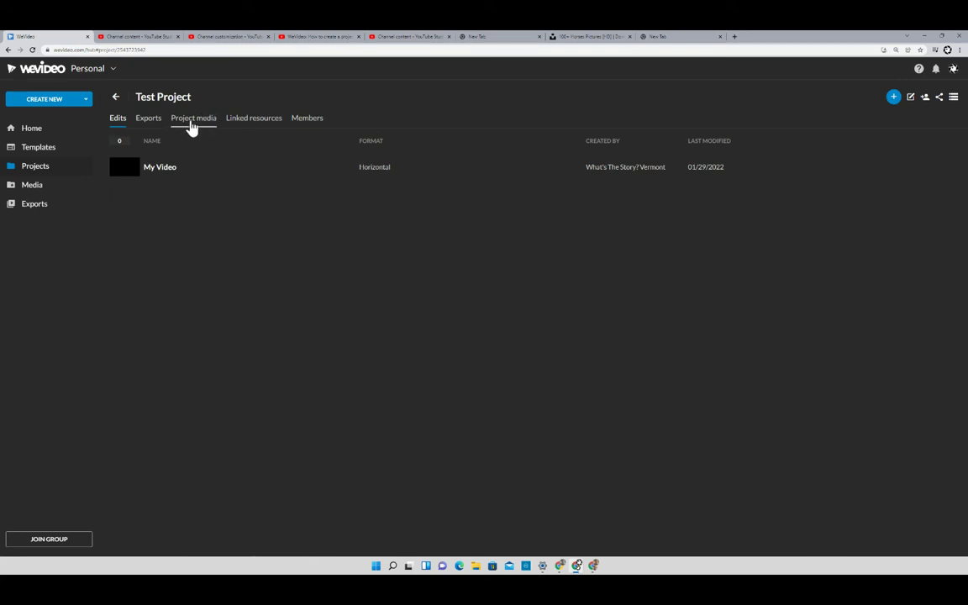
pyautogui.click(191, 122)
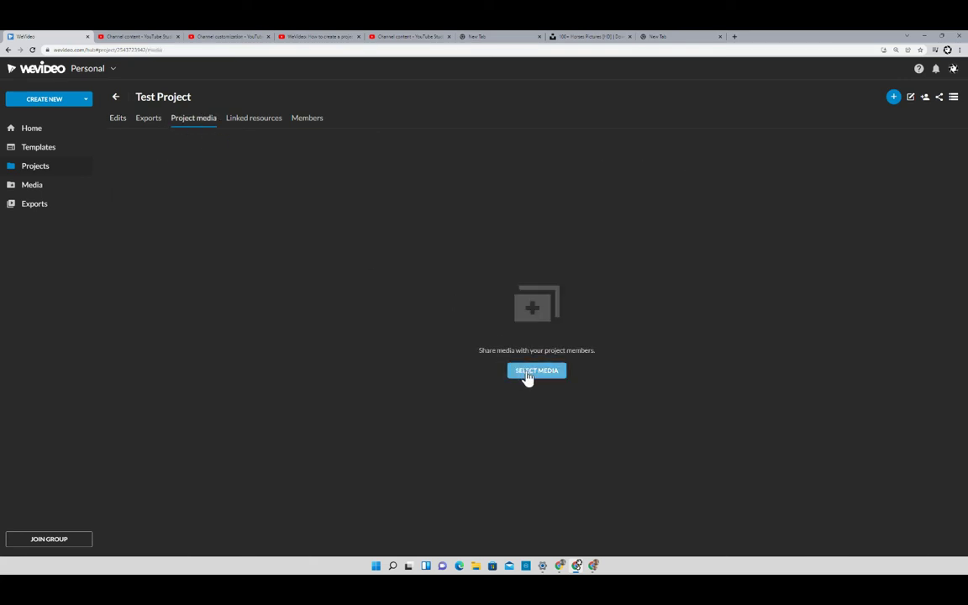
# Step: Add both horse photos to Test Project's media and reload to confirm they're listed
pyautogui.click(527, 371)
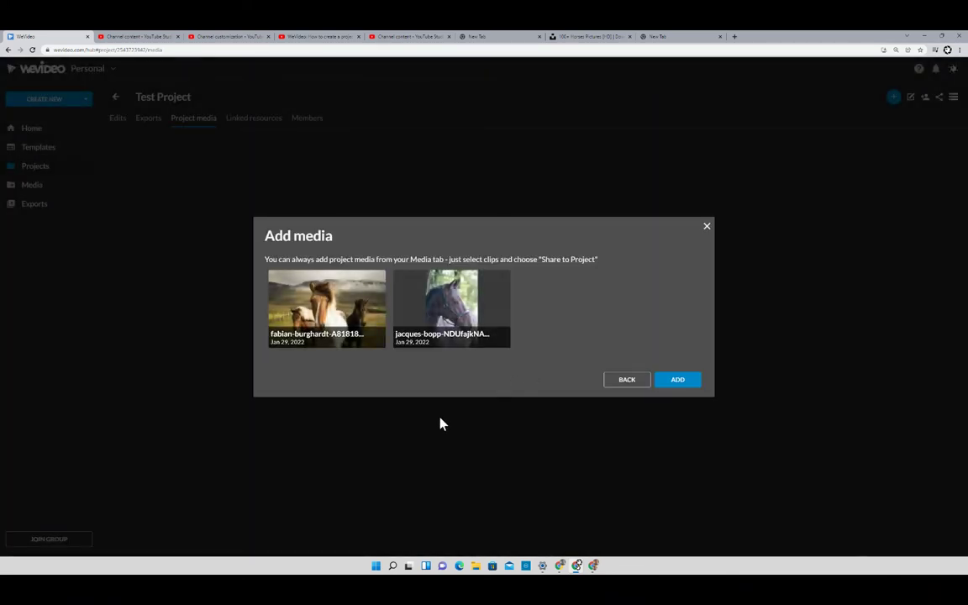
pyautogui.click(335, 309)
pyautogui.click(412, 311)
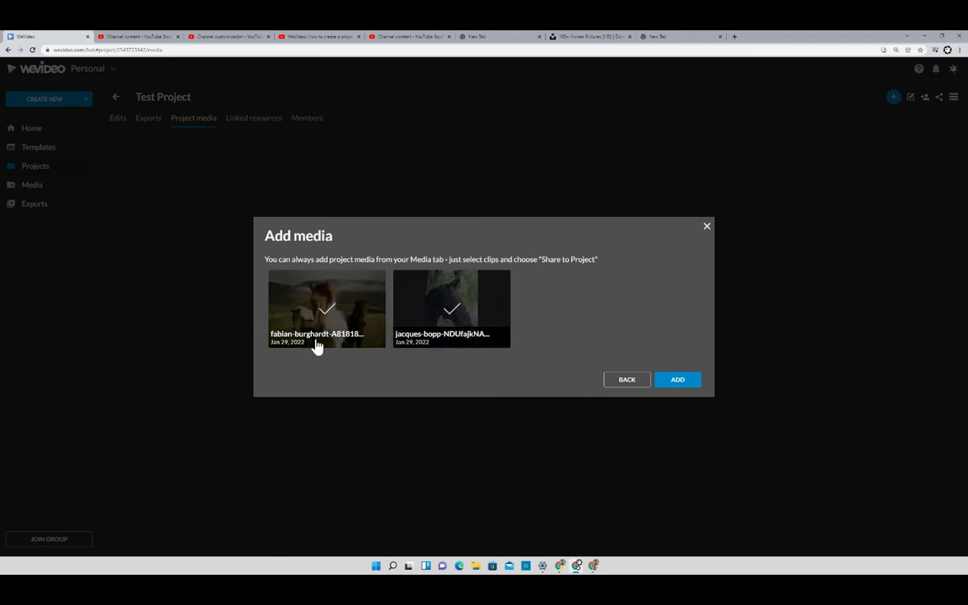
pyautogui.click(677, 382)
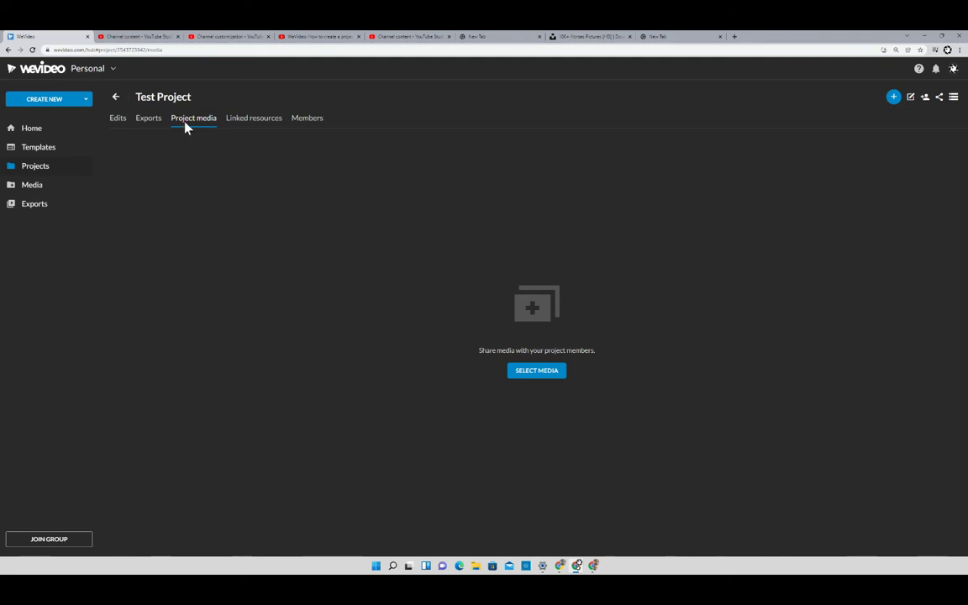
pyautogui.click(32, 49)
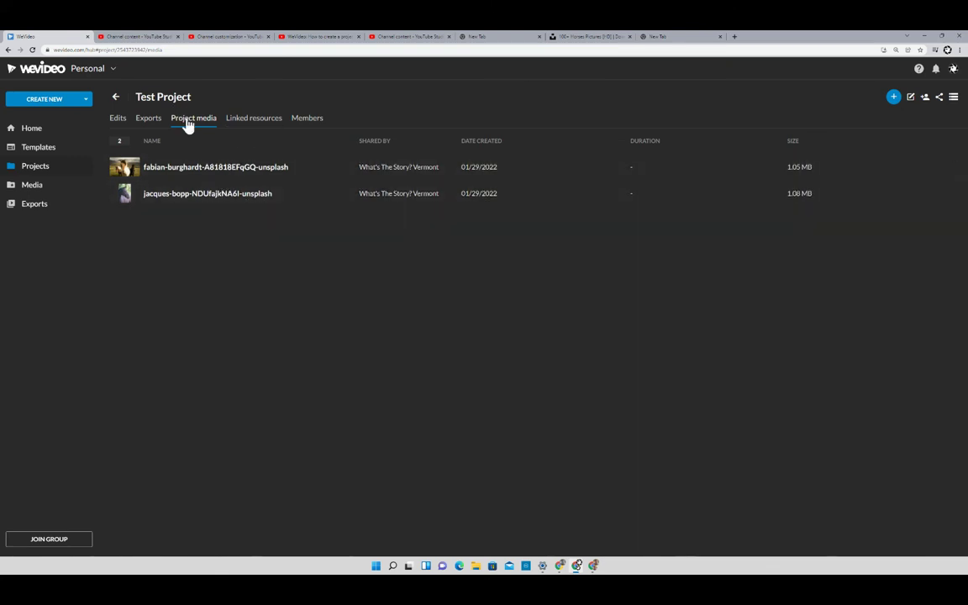
pyautogui.click(309, 124)
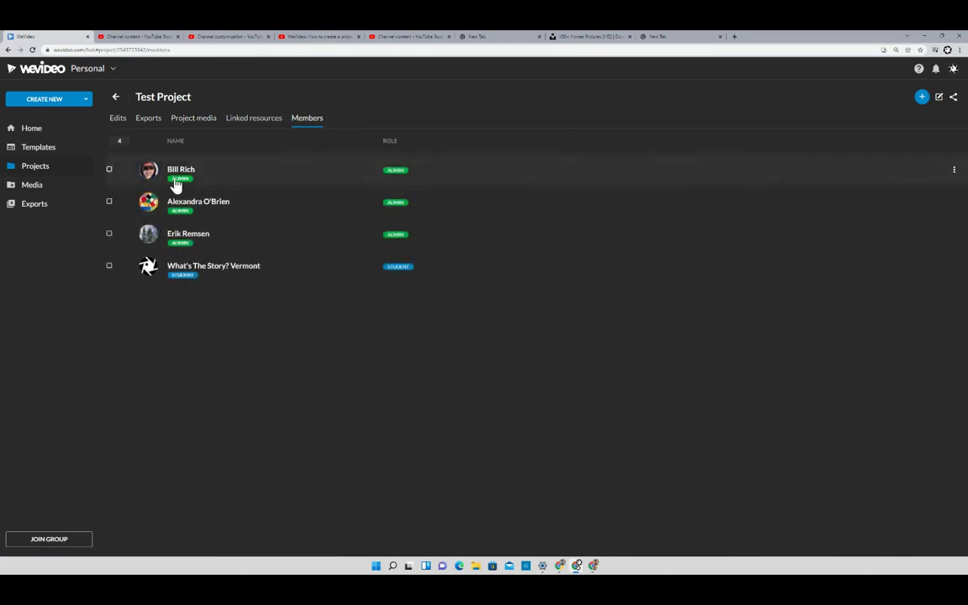
pyautogui.click(200, 126)
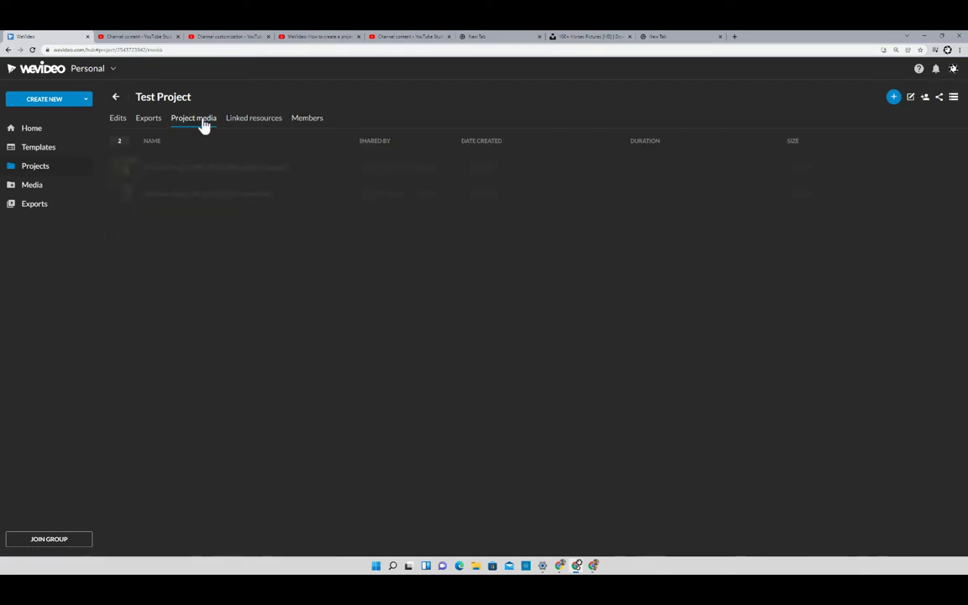
# Step: On the Edits tab, rename the 'My Video' edit to 'Our Group Video'
pyautogui.click(117, 122)
pyautogui.rightClick(163, 173)
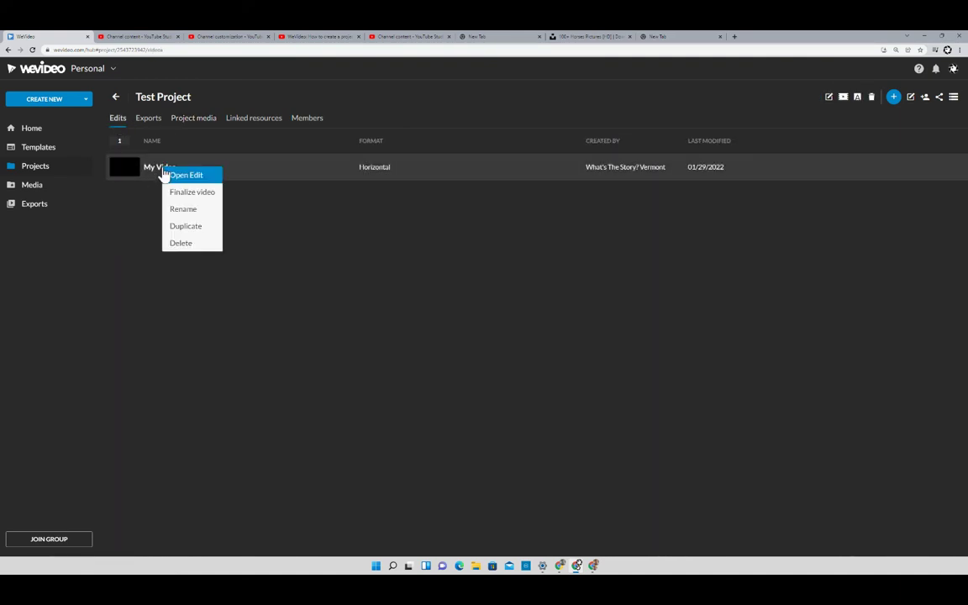
pyautogui.click(182, 209)
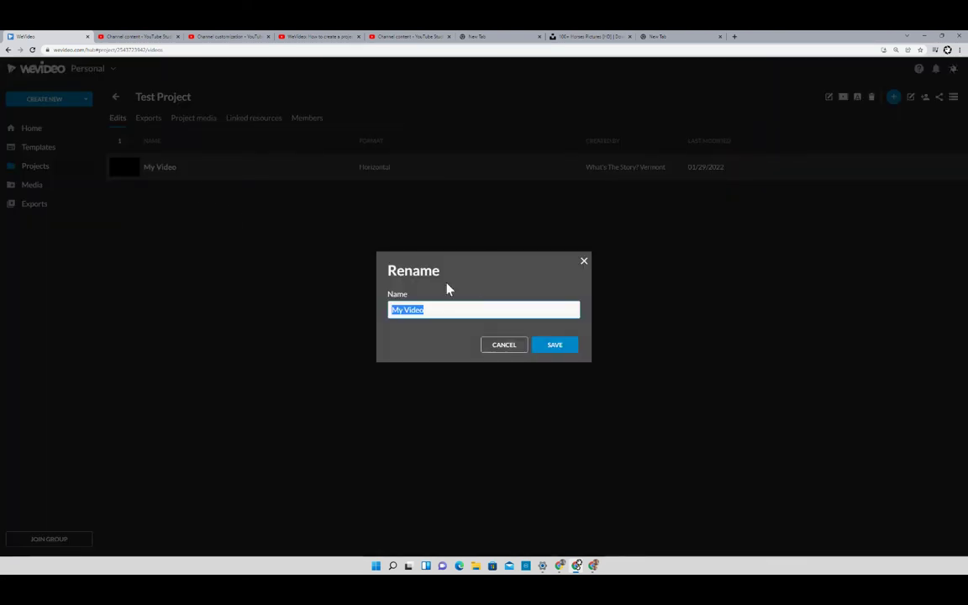
pyautogui.write('Ou')
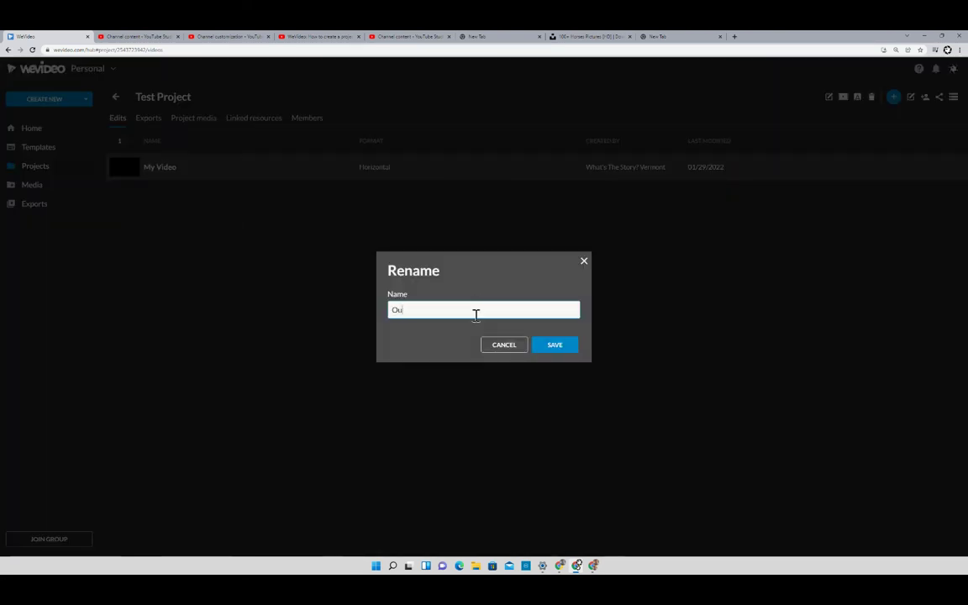
pyautogui.write('r Group Video')
pyautogui.click(555, 347)
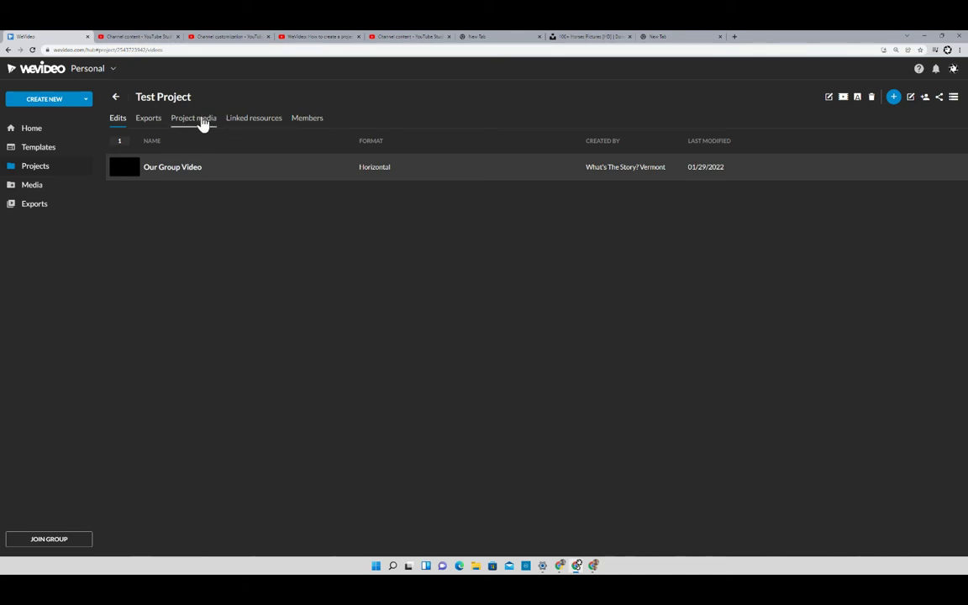
# Step: Open 'Our Group Video' in the editor and drag the first horse photo to the timeline start
pyautogui.moveTo(190, 168)
pyautogui.click(167, 173)
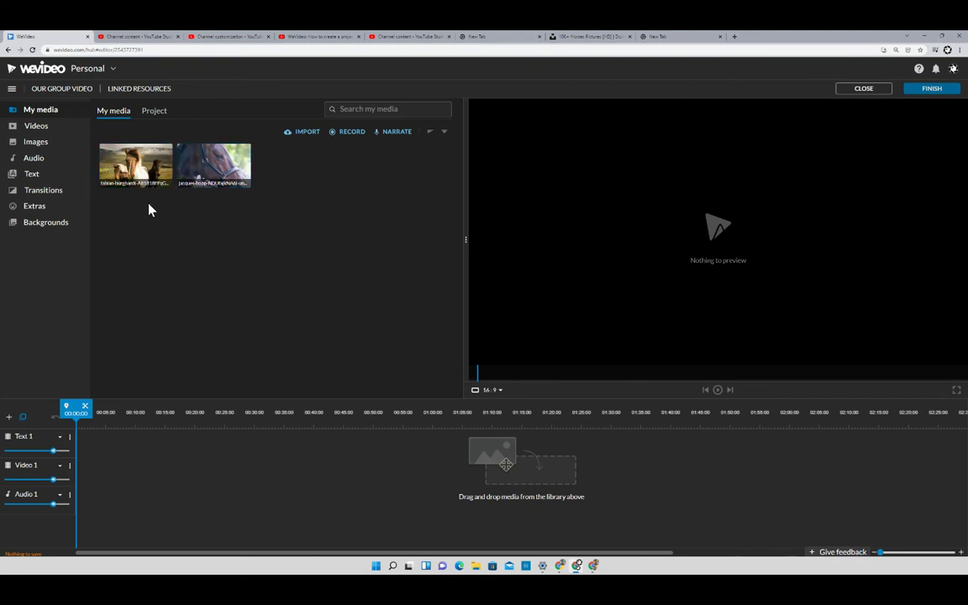
pyautogui.click(155, 118)
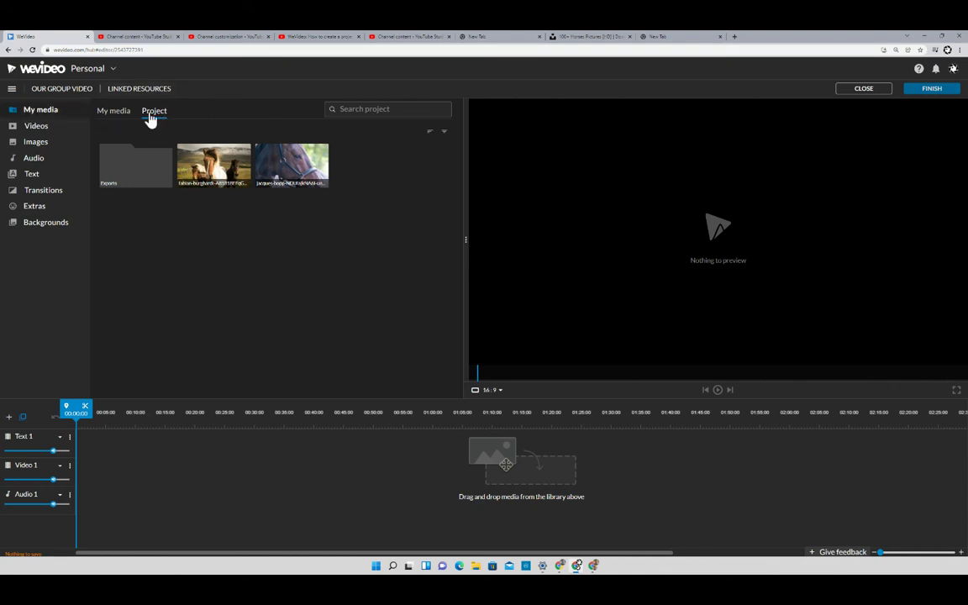
pyautogui.click(115, 118)
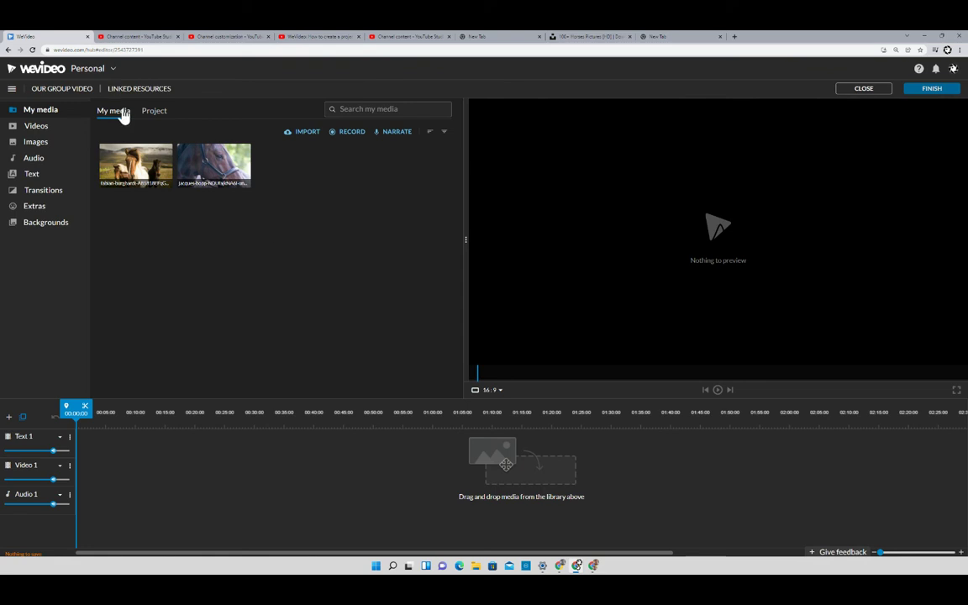
pyautogui.click(153, 113)
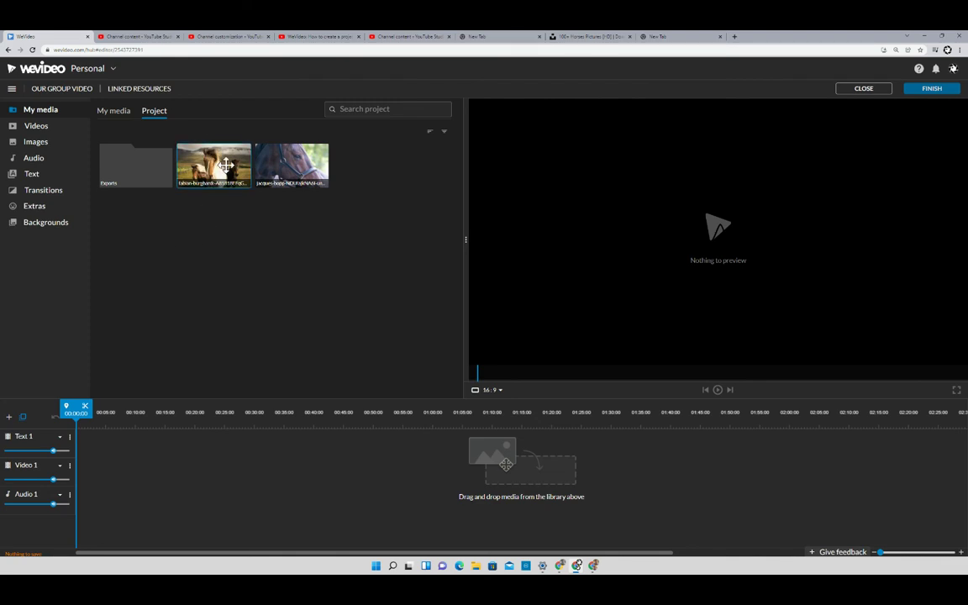
pyautogui.moveTo(219, 172); pyautogui.dragTo(130, 435)
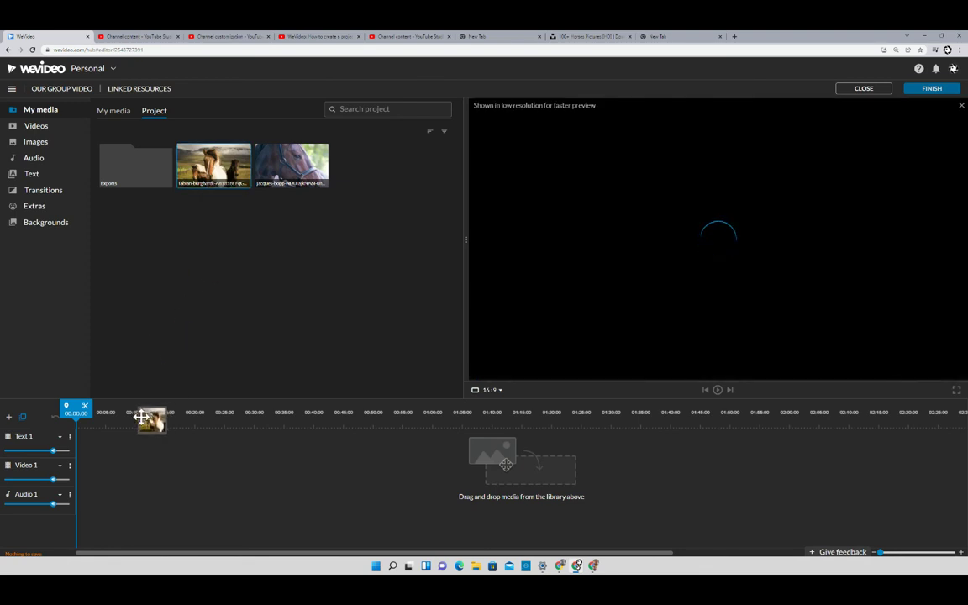